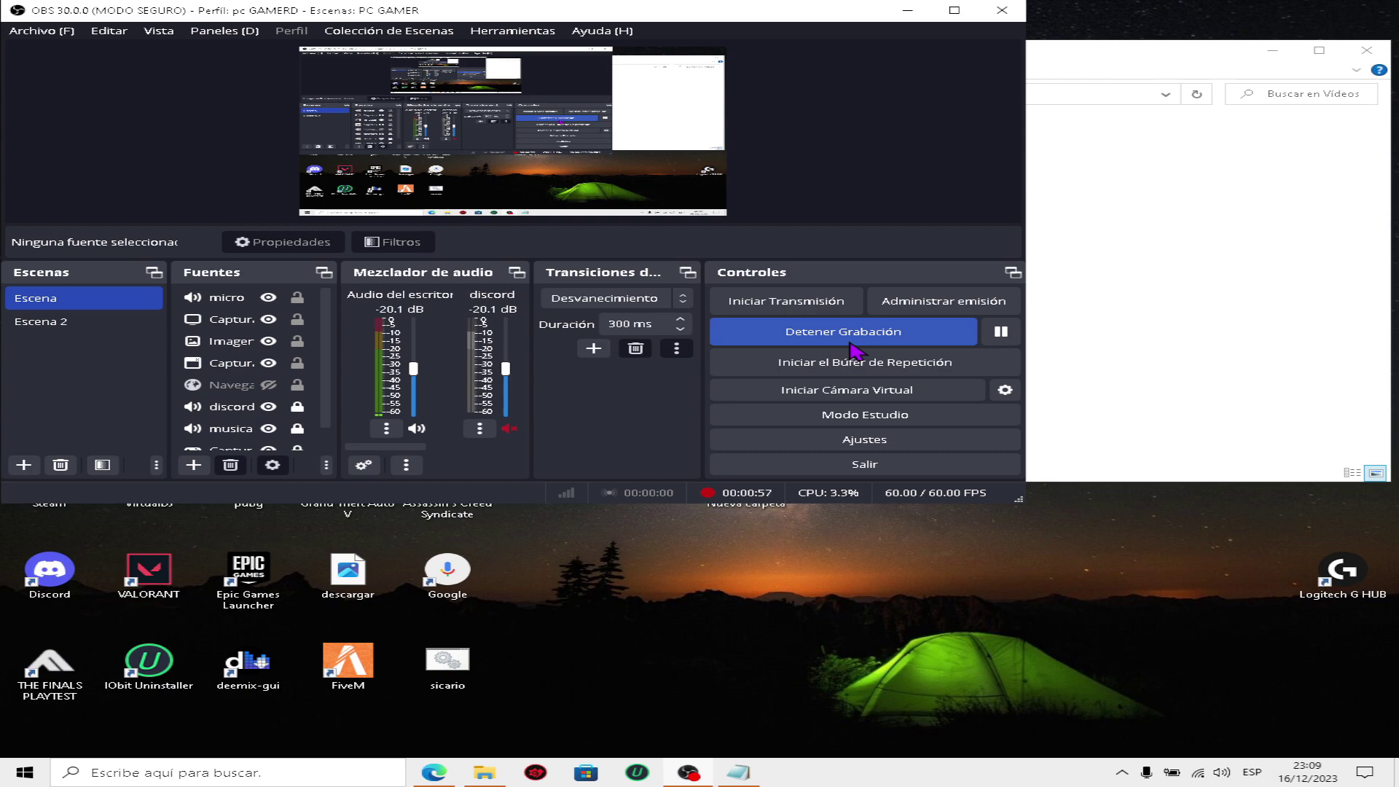
# Step: Minimize the OBS recording window and the Vídeos folder window to expose the desktop
pyautogui.click(907, 11)
pyautogui.click(1272, 50)
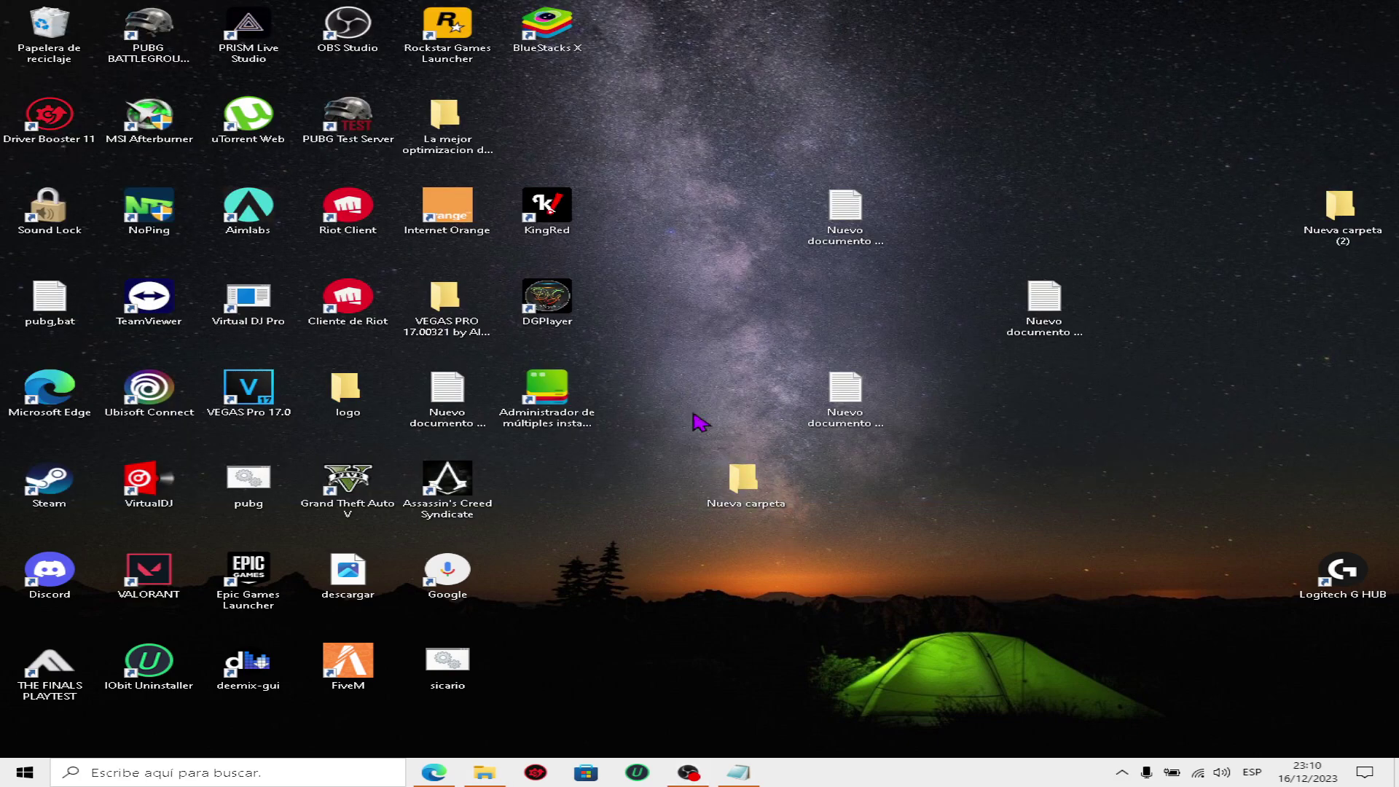
pyautogui.rightClick(632, 320)
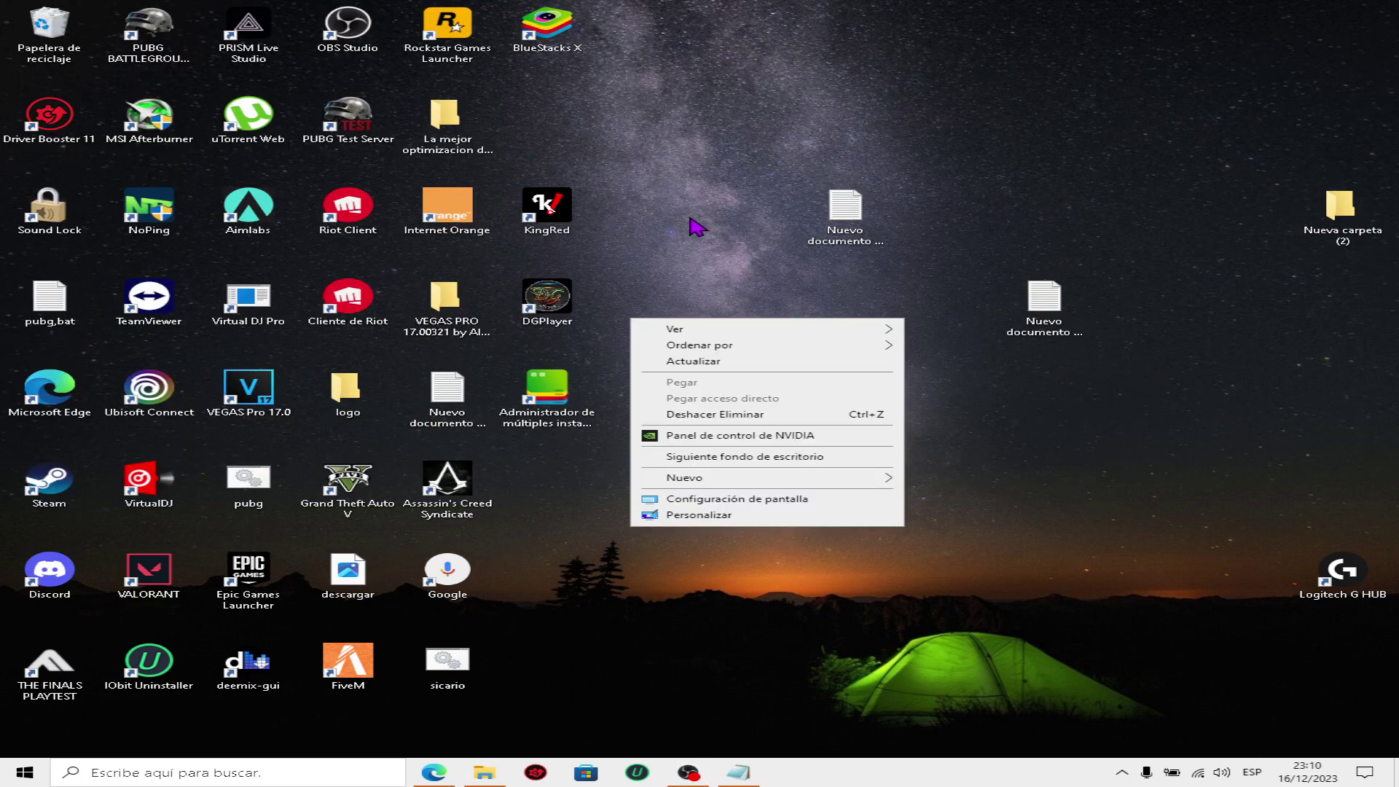
pyautogui.moveTo(721, 484)
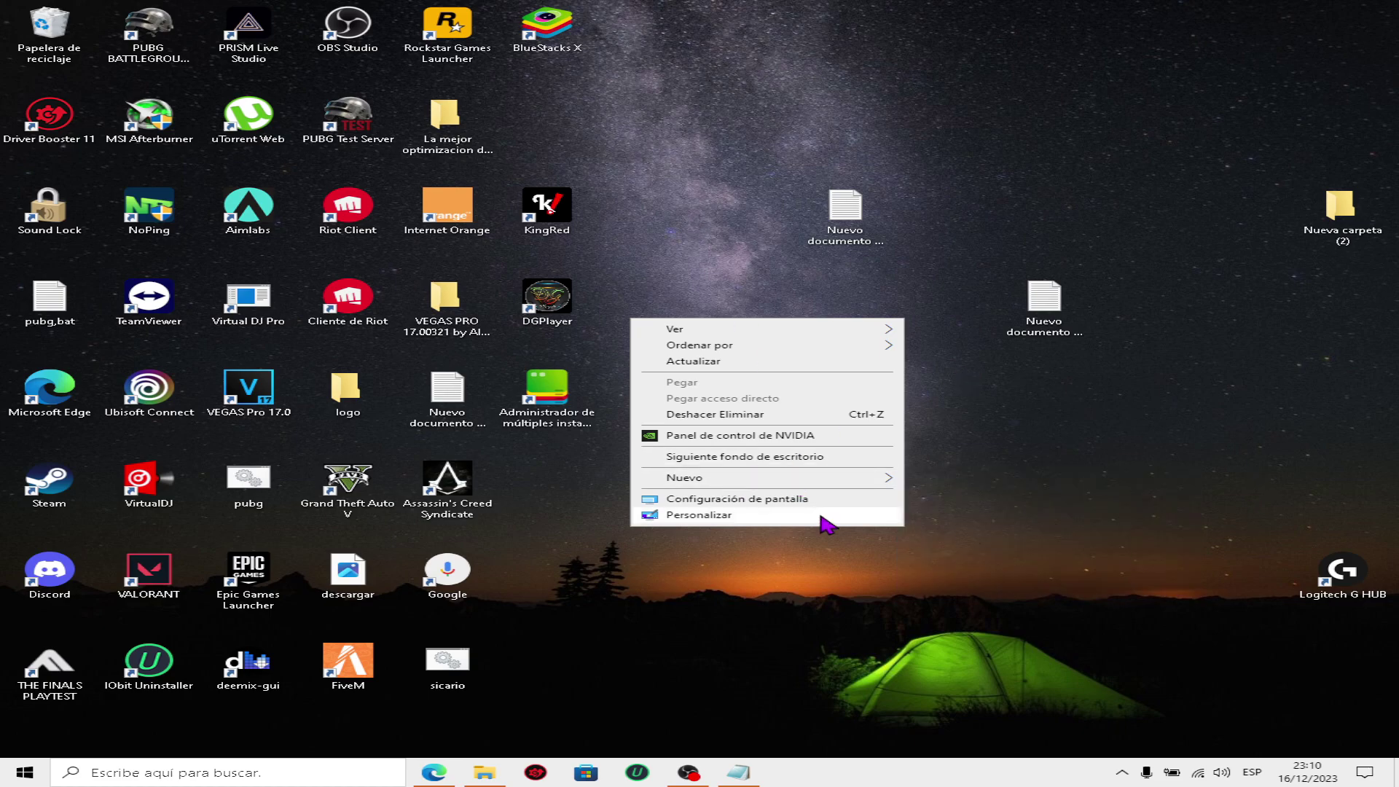
pyautogui.click(812, 114)
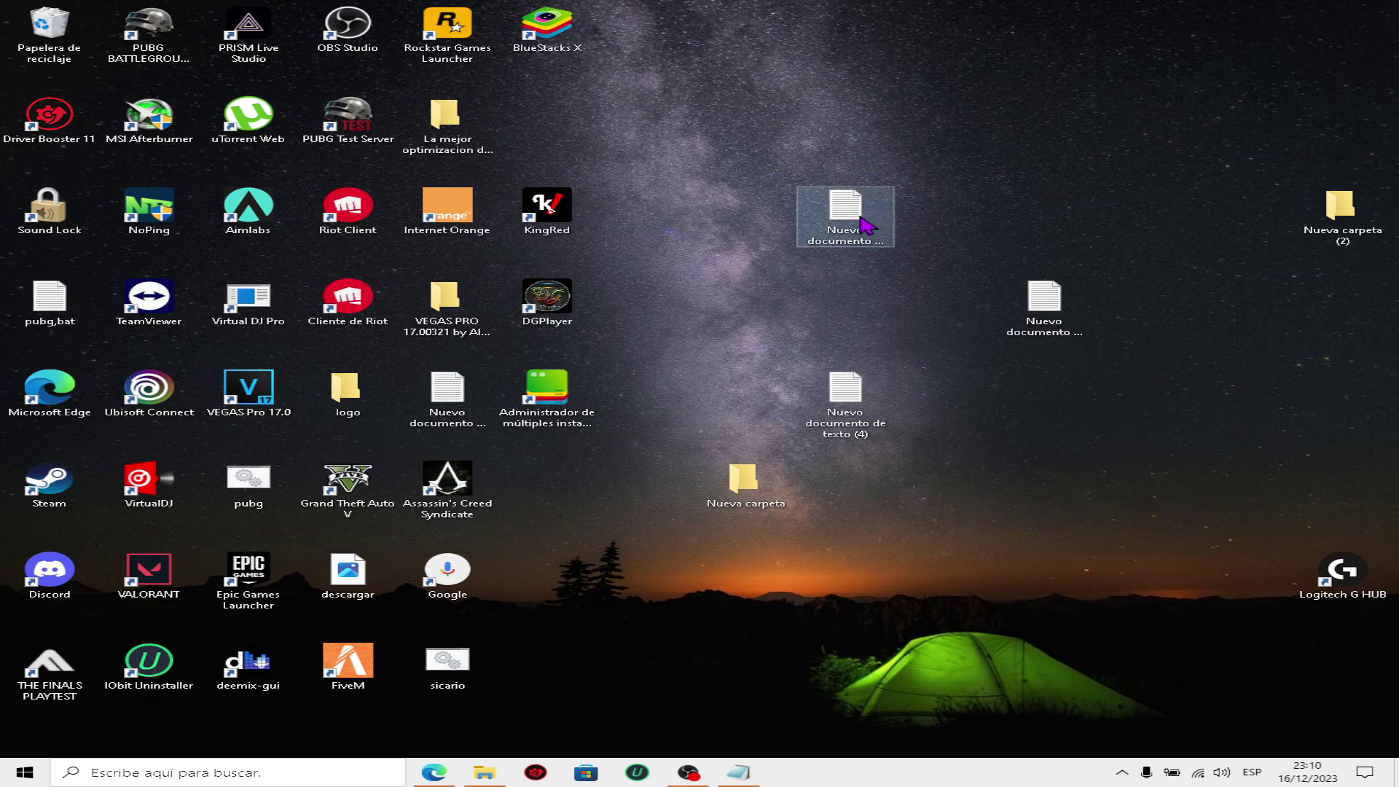
# Step: Switch to the script in Notepad, move its window clear of the desktop shortcuts and highlight the %USERPROFILE%\Desktop part of the launch line
pyautogui.hotkey('alt', 'Tab')
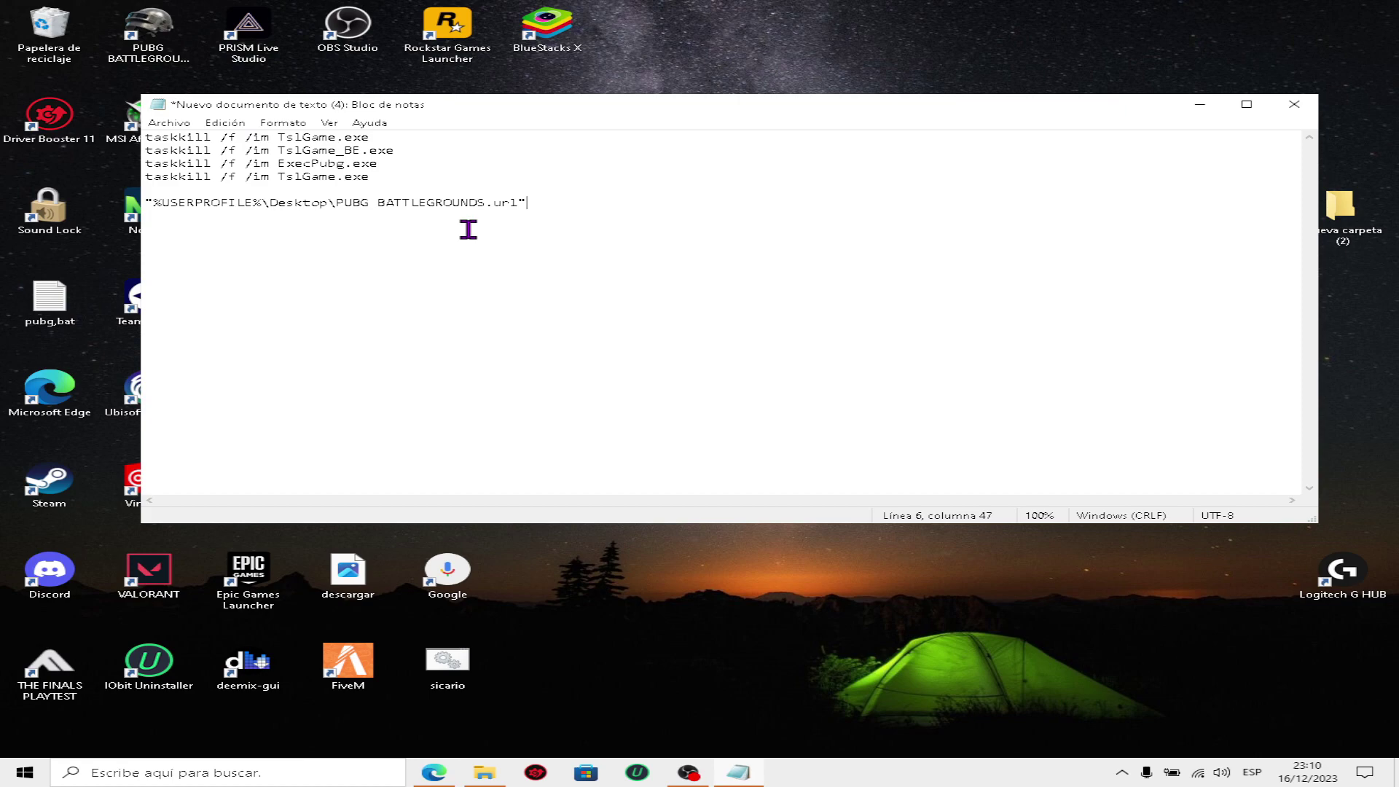
pyautogui.moveTo(333, 109); pyautogui.dragTo(615, 126)
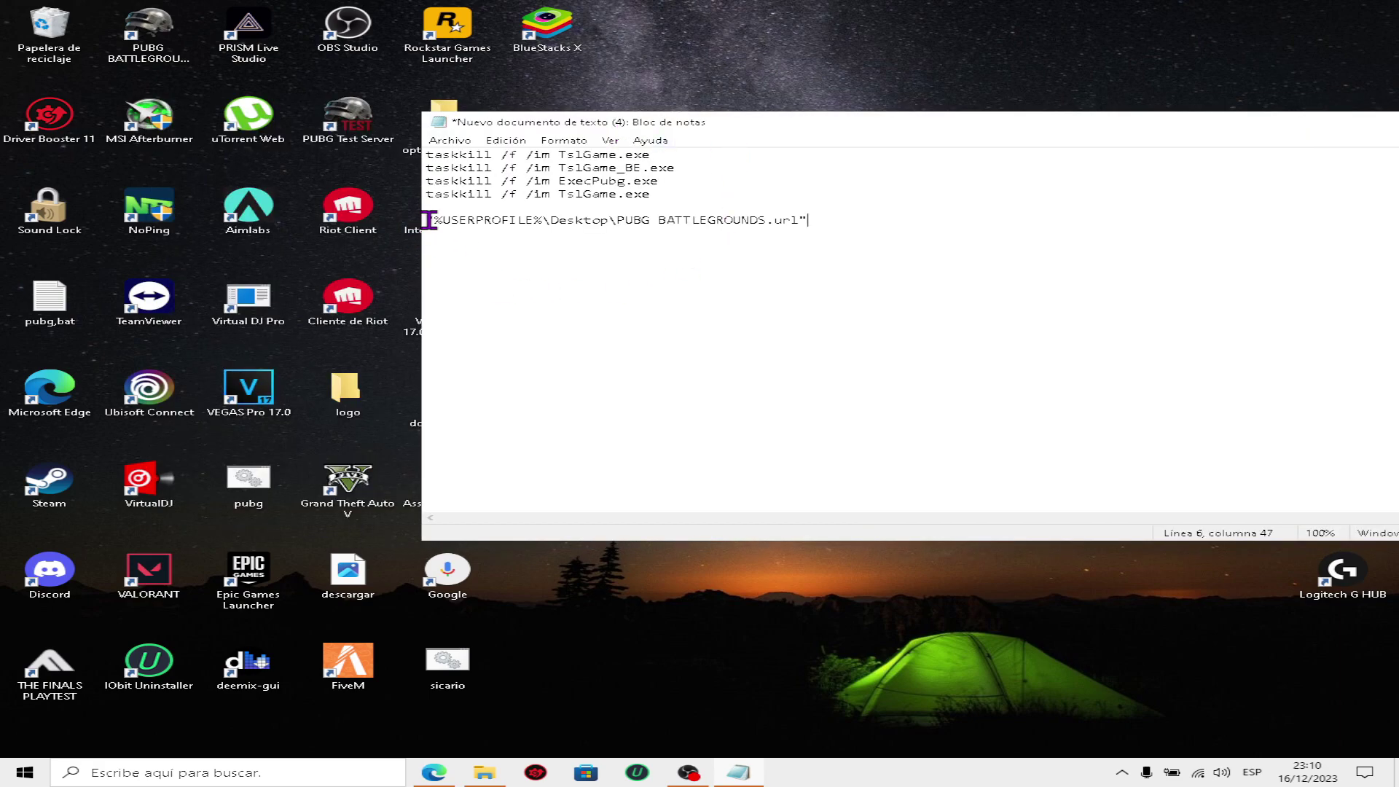
pyautogui.moveTo(821, 224); pyautogui.dragTo(408, 232)
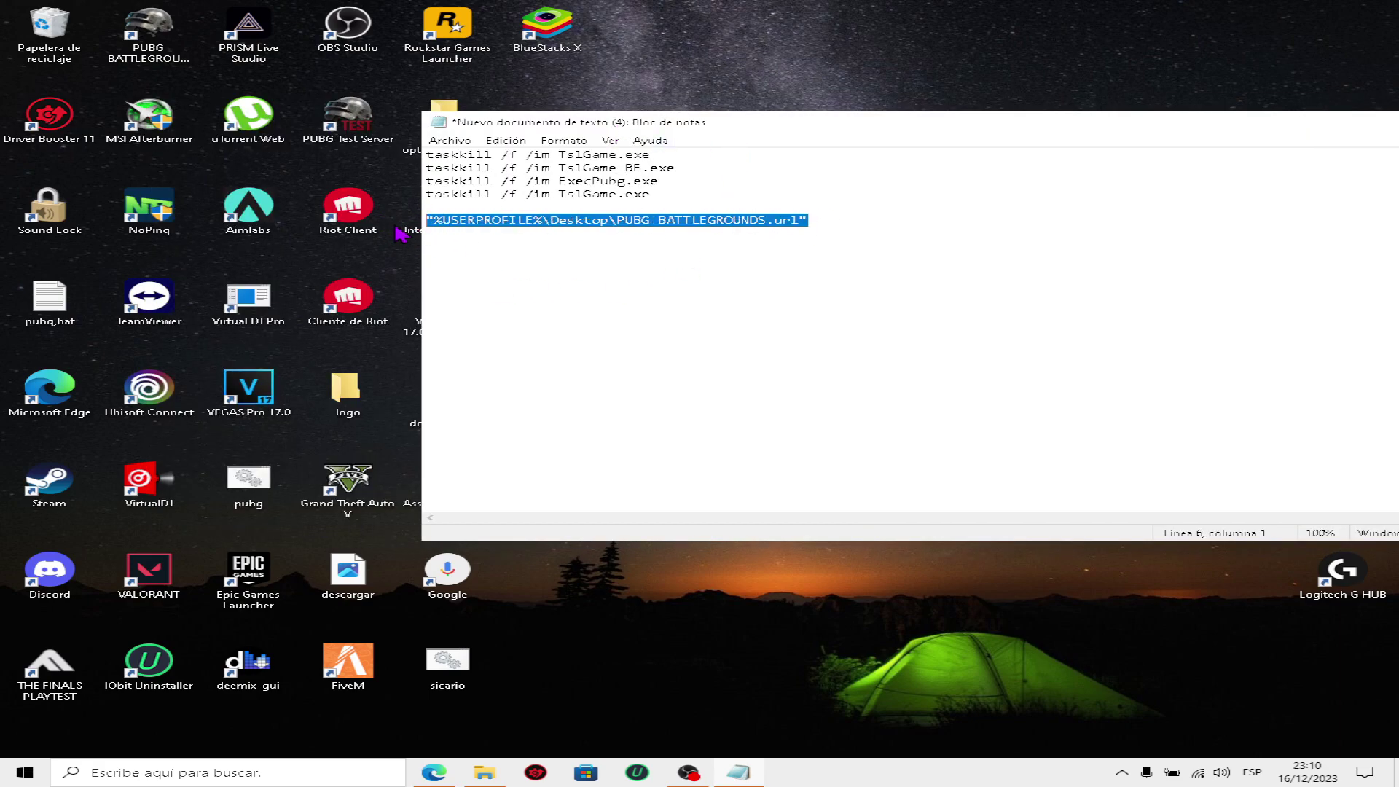
pyautogui.click(689, 306)
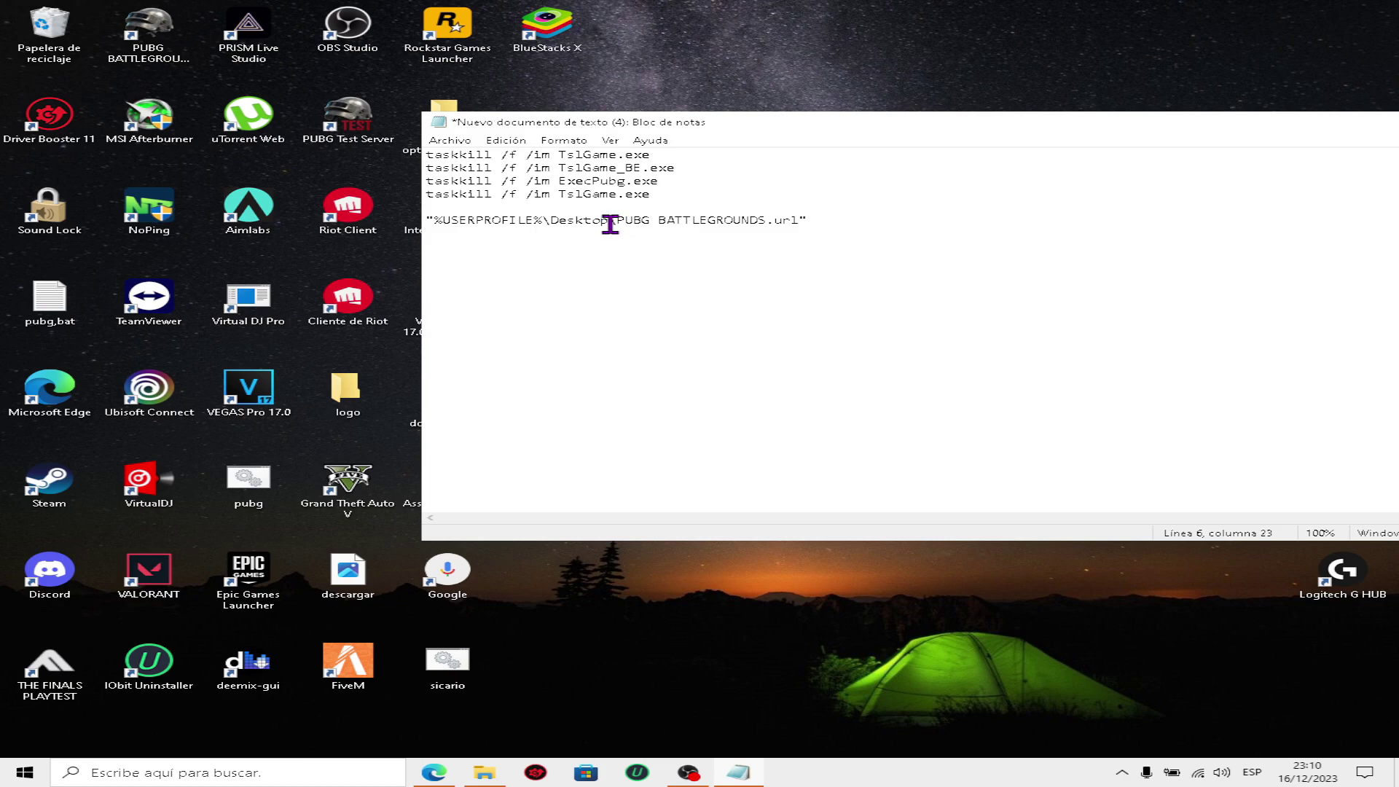
pyautogui.moveTo(610, 225); pyautogui.dragTo(422, 219)
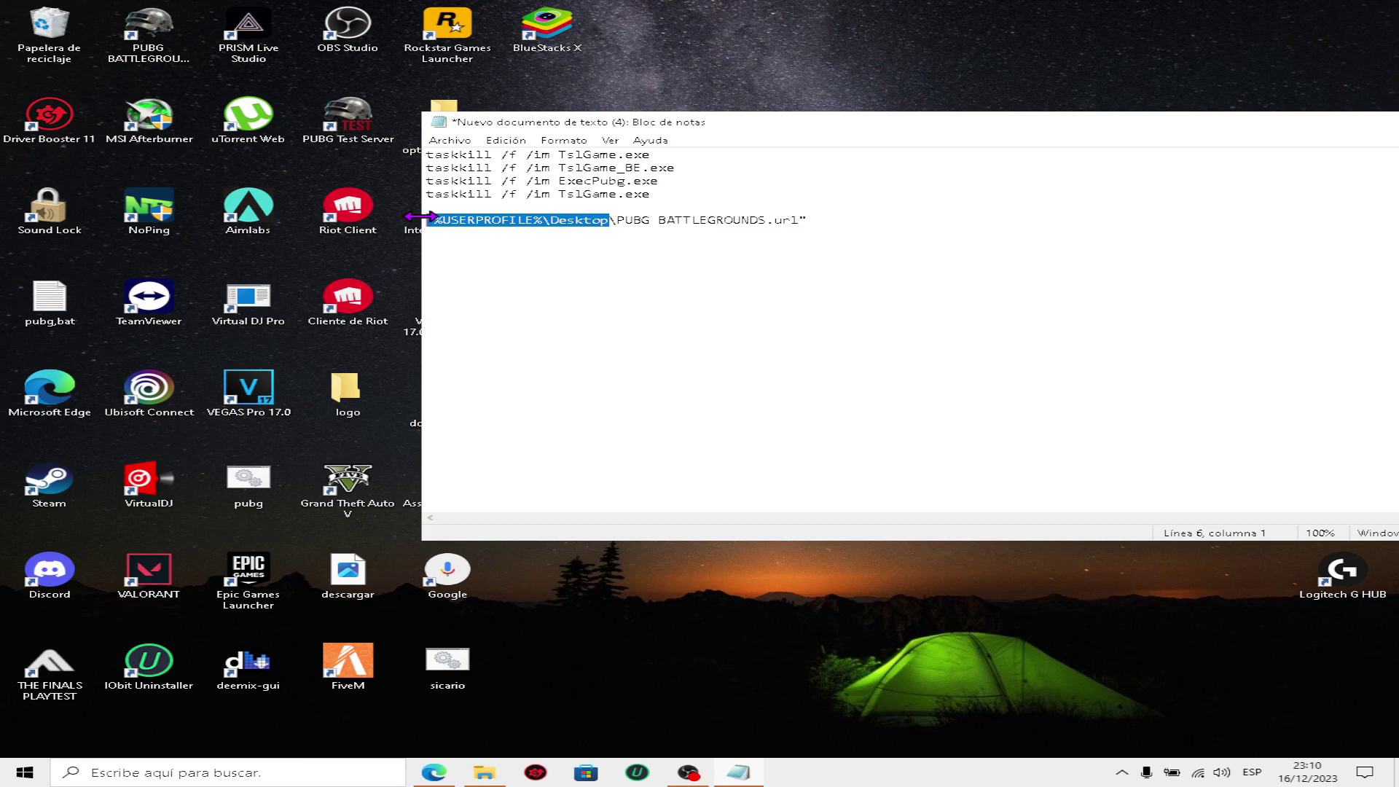
# Step: Copy the folder location of the PUBG BATTLEGROUNDS desktop shortcut from its general properties
pyautogui.rightClick(125, 25)
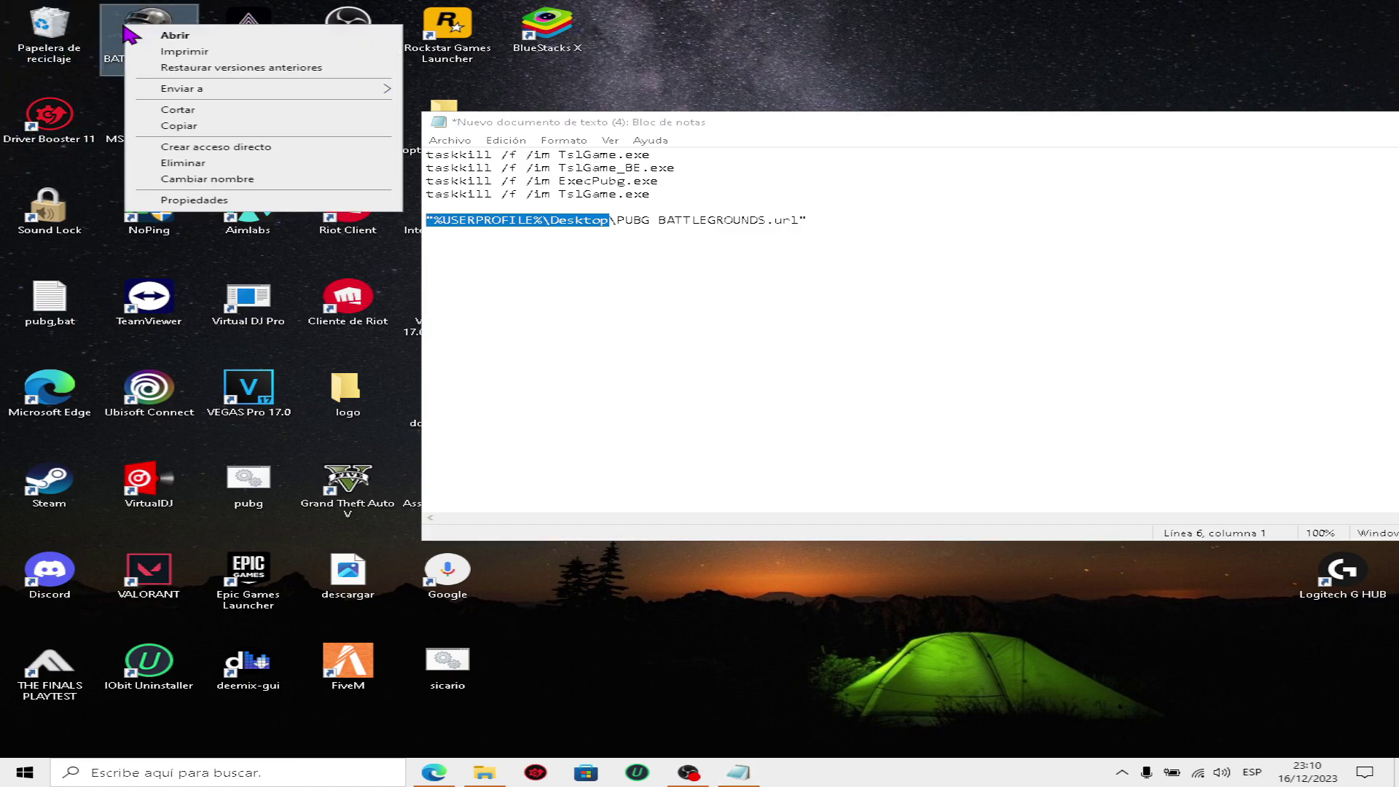
pyautogui.click(231, 201)
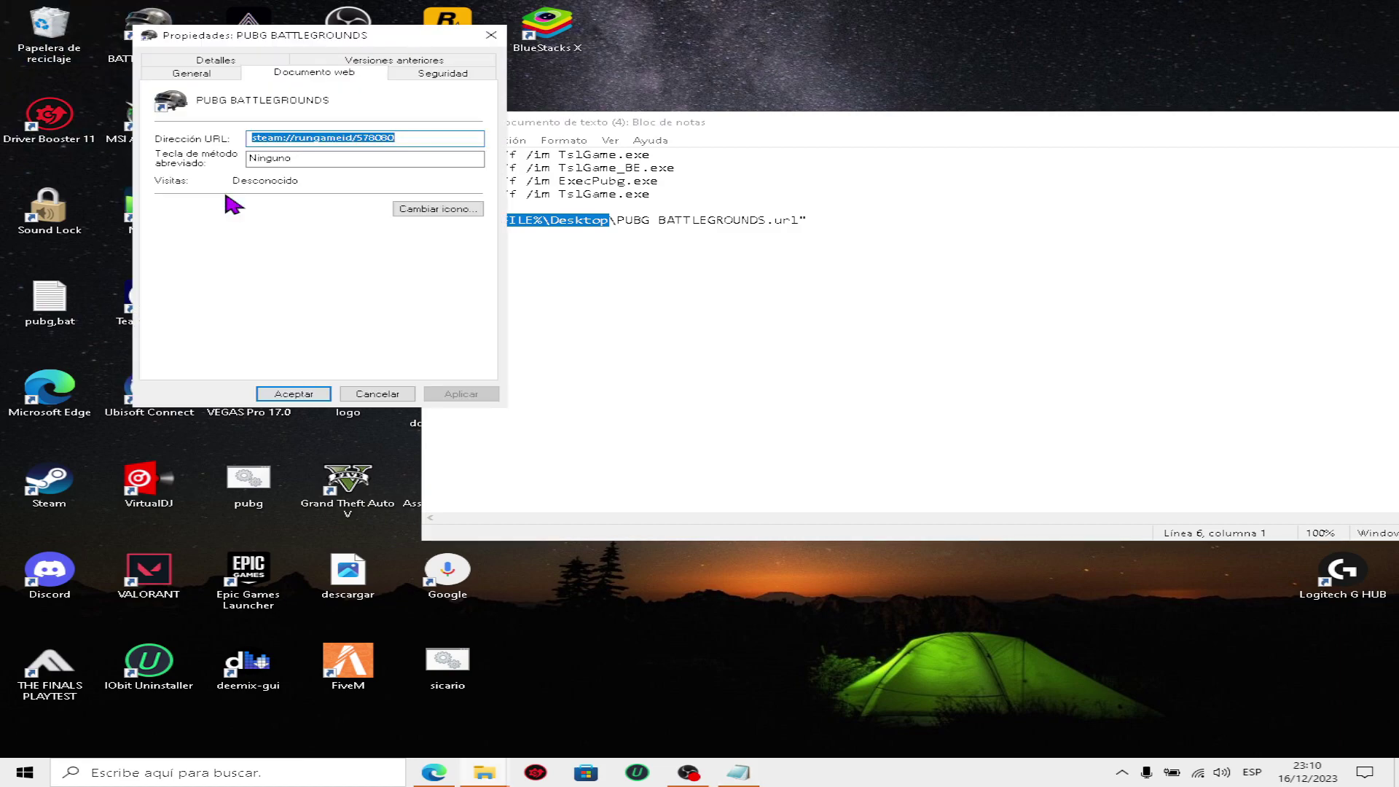
pyautogui.click(182, 76)
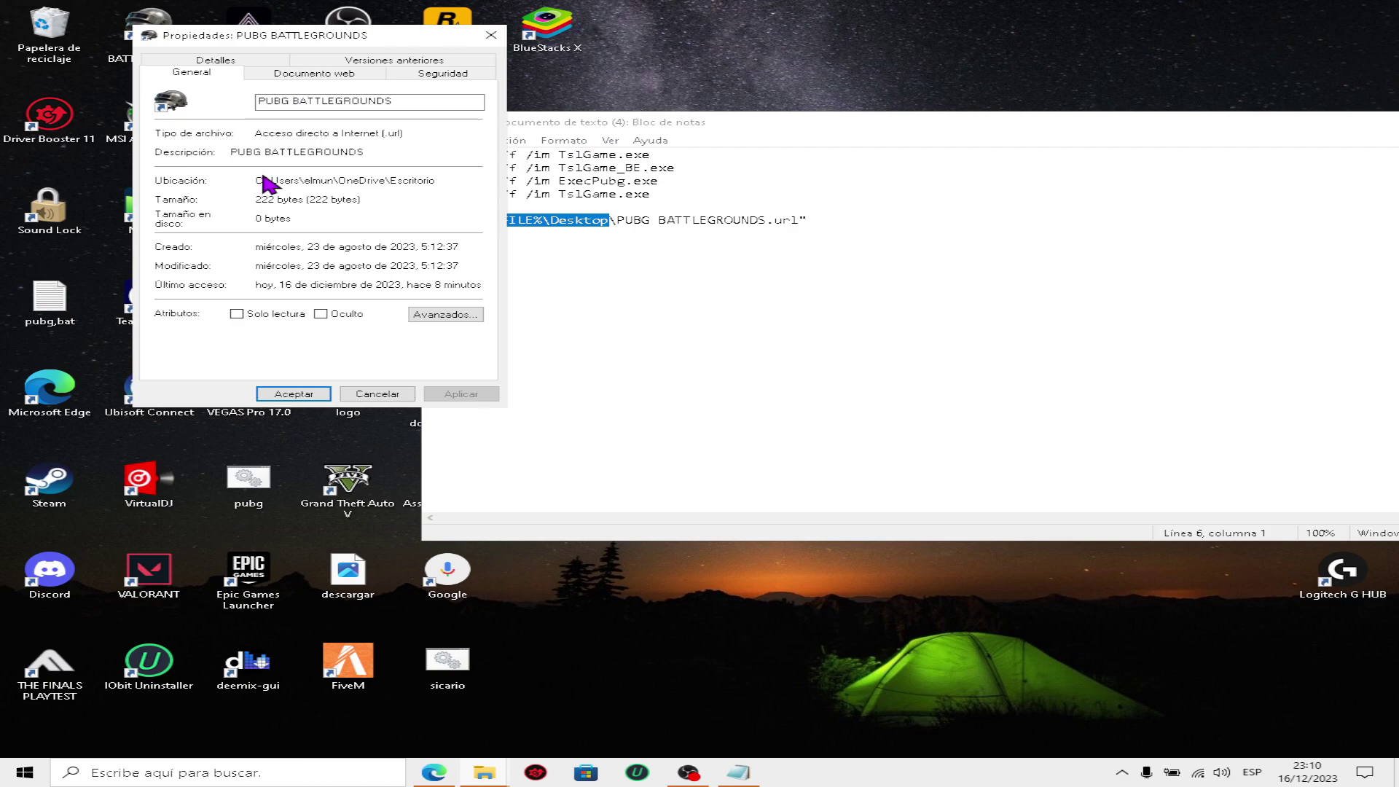
pyautogui.moveTo(256, 179); pyautogui.dragTo(468, 182)
pyautogui.rightClick(428, 178)
pyautogui.click(490, 218)
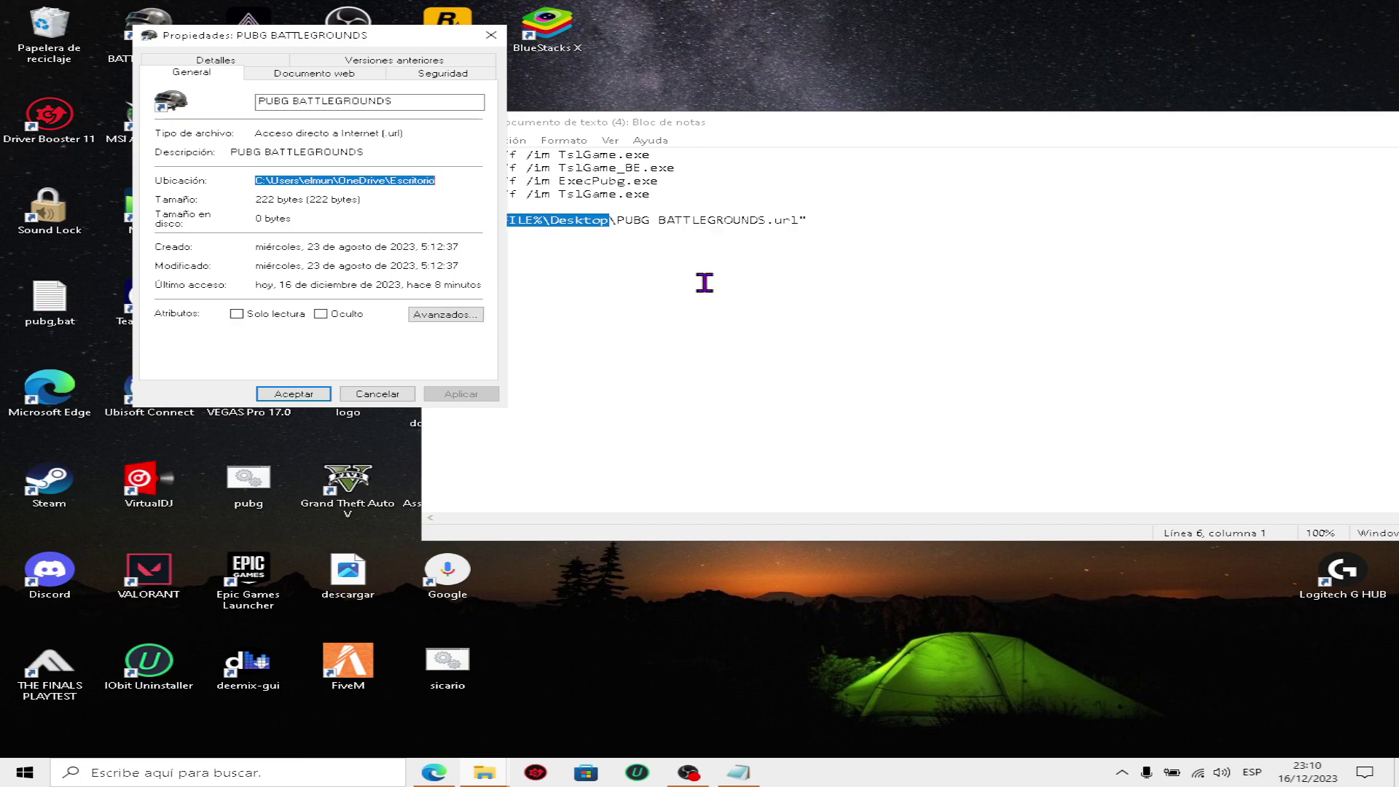
# Step: Replace USERPROFILE%\Desktop in the script's launch line with the copied shortcut location
pyautogui.click(739, 311)
pyautogui.moveTo(609, 221); pyautogui.dragTo(441, 225)
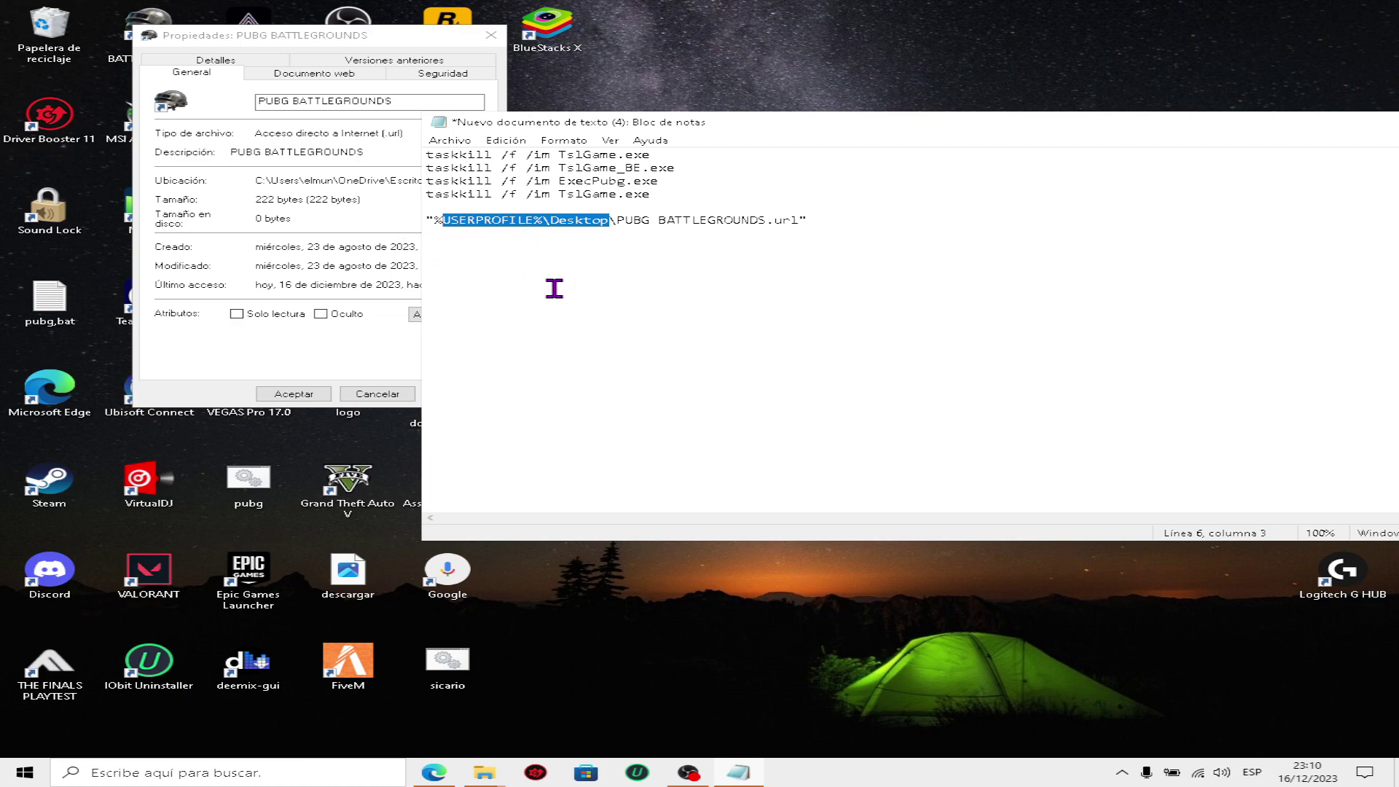
pyautogui.hotkey('ctrl', 'v')
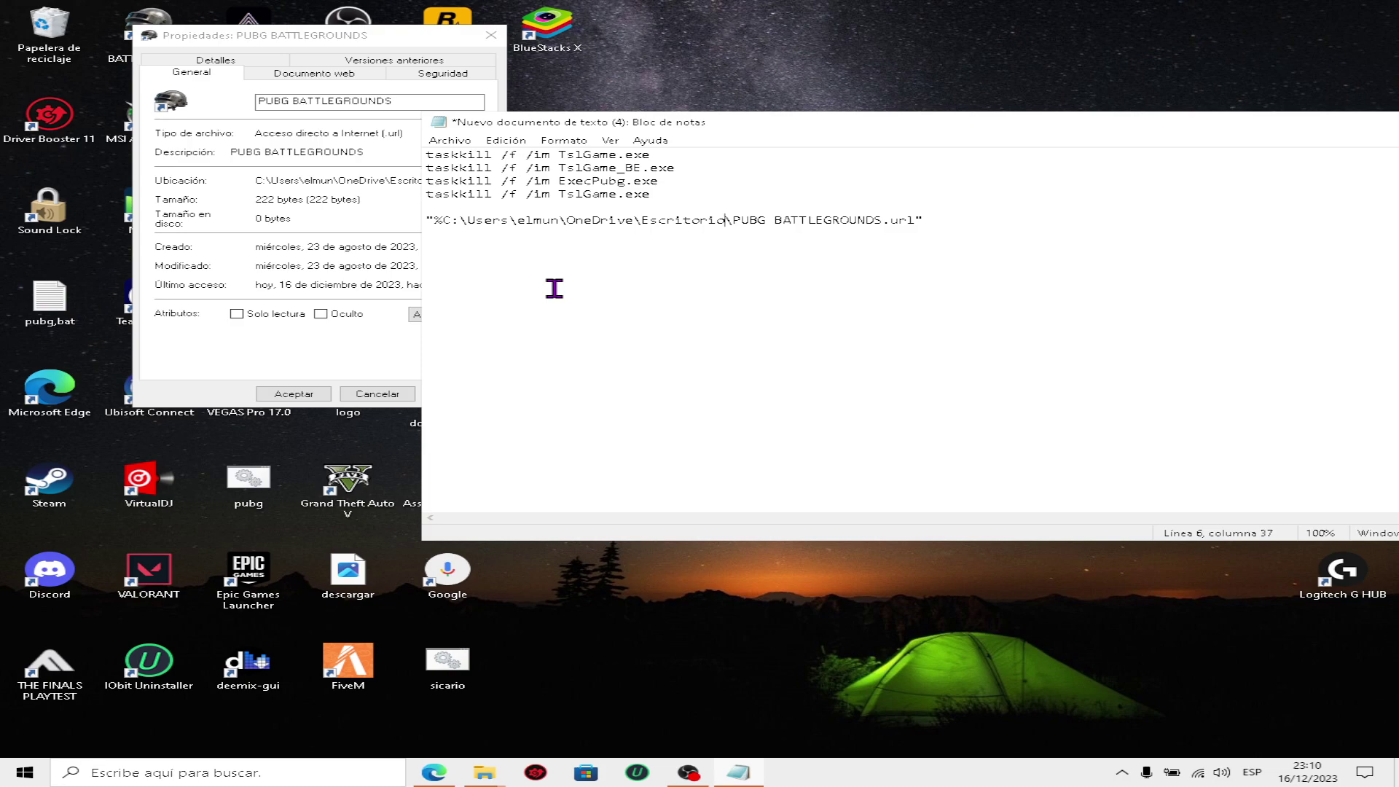
# Step: Start saving the script to the desktop under the name sicario.bat, and cancel the save
pyautogui.click(447, 140)
pyautogui.moveTo(505, 140)
pyautogui.moveTo(443, 138)
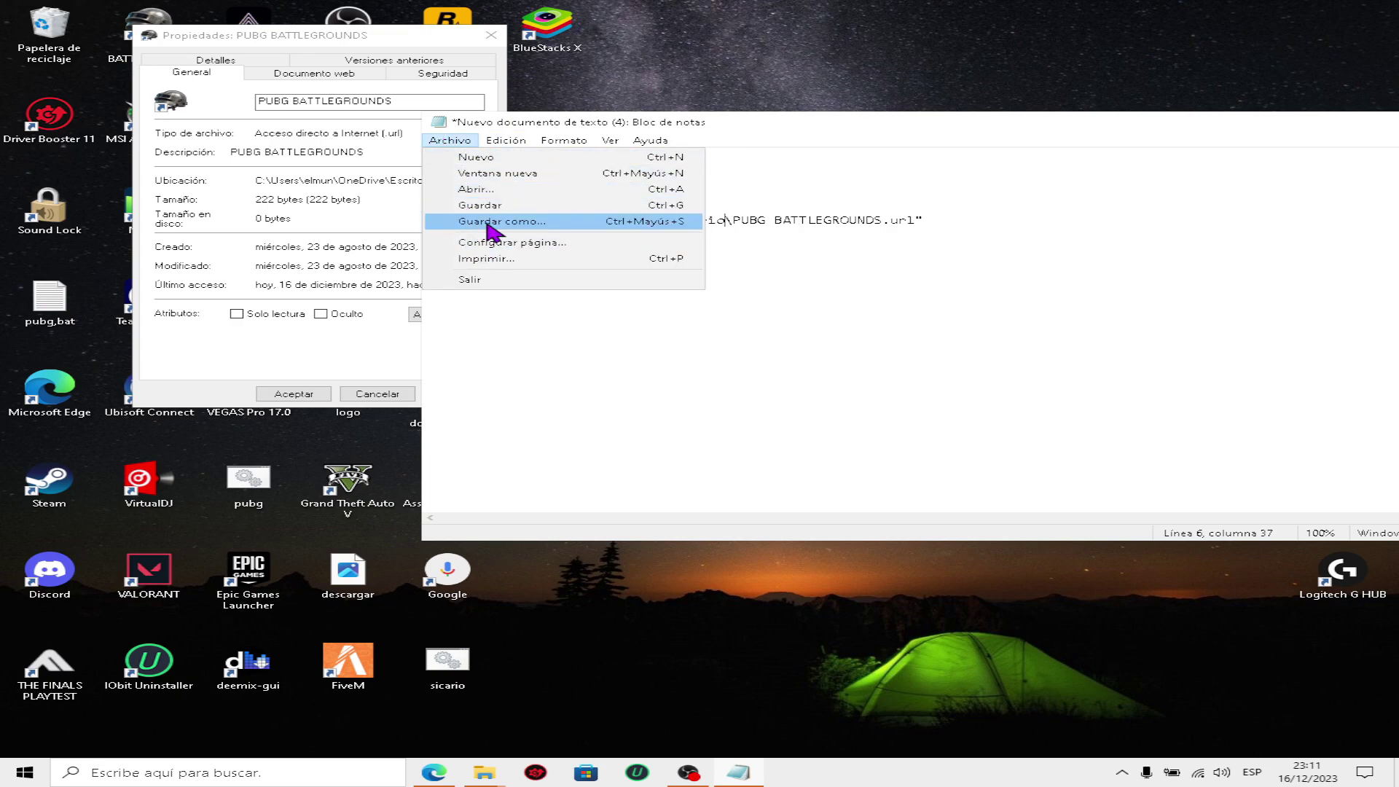
pyautogui.click(488, 222)
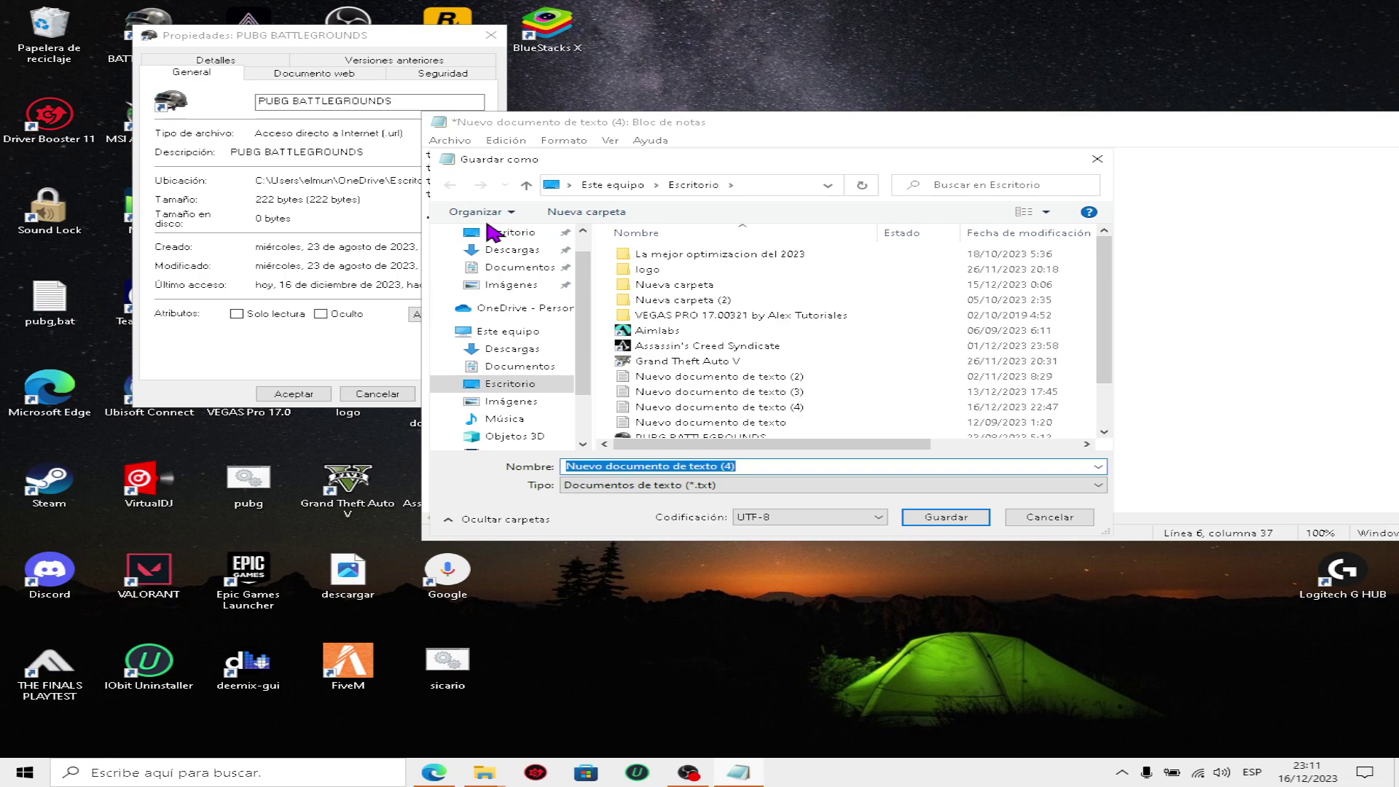
pyautogui.write('sicario')
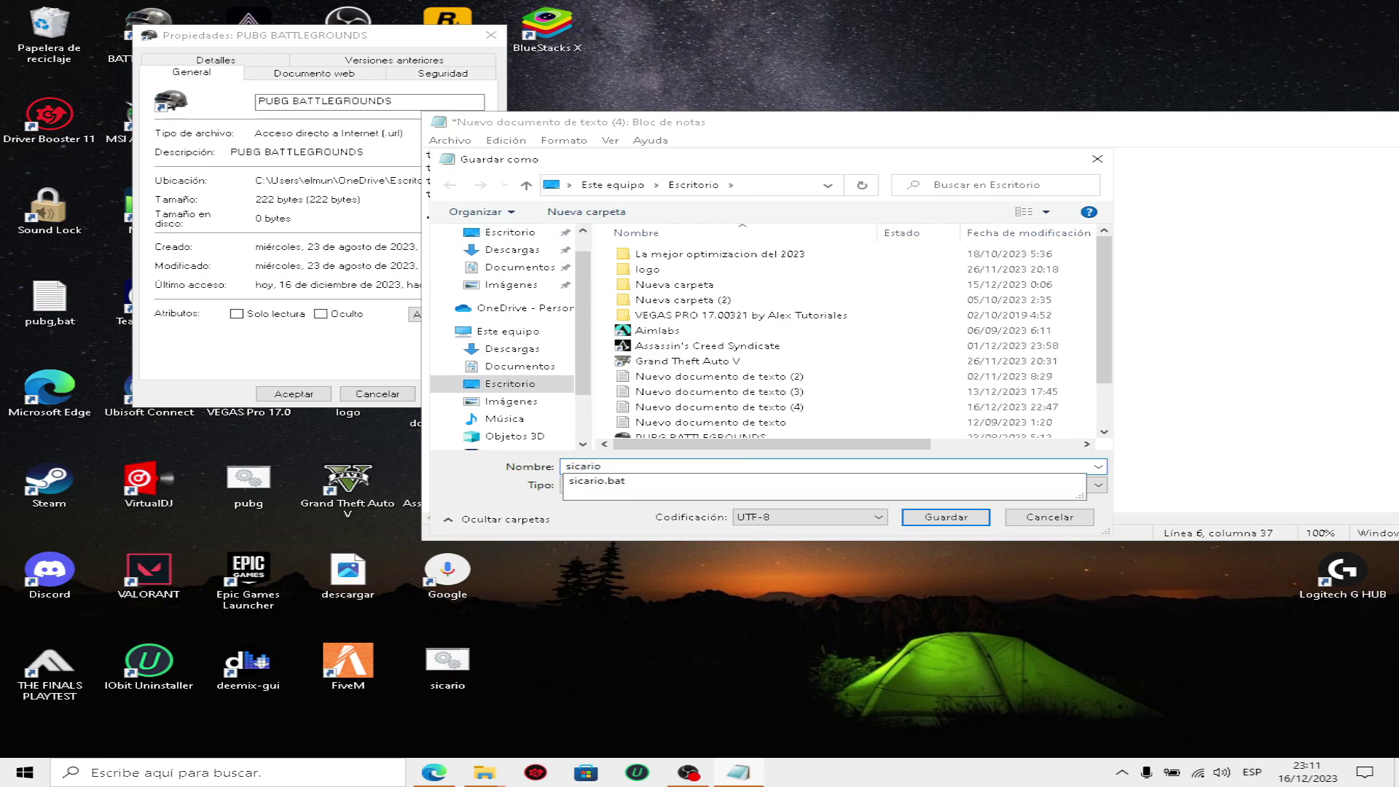
pyautogui.write('.bat')
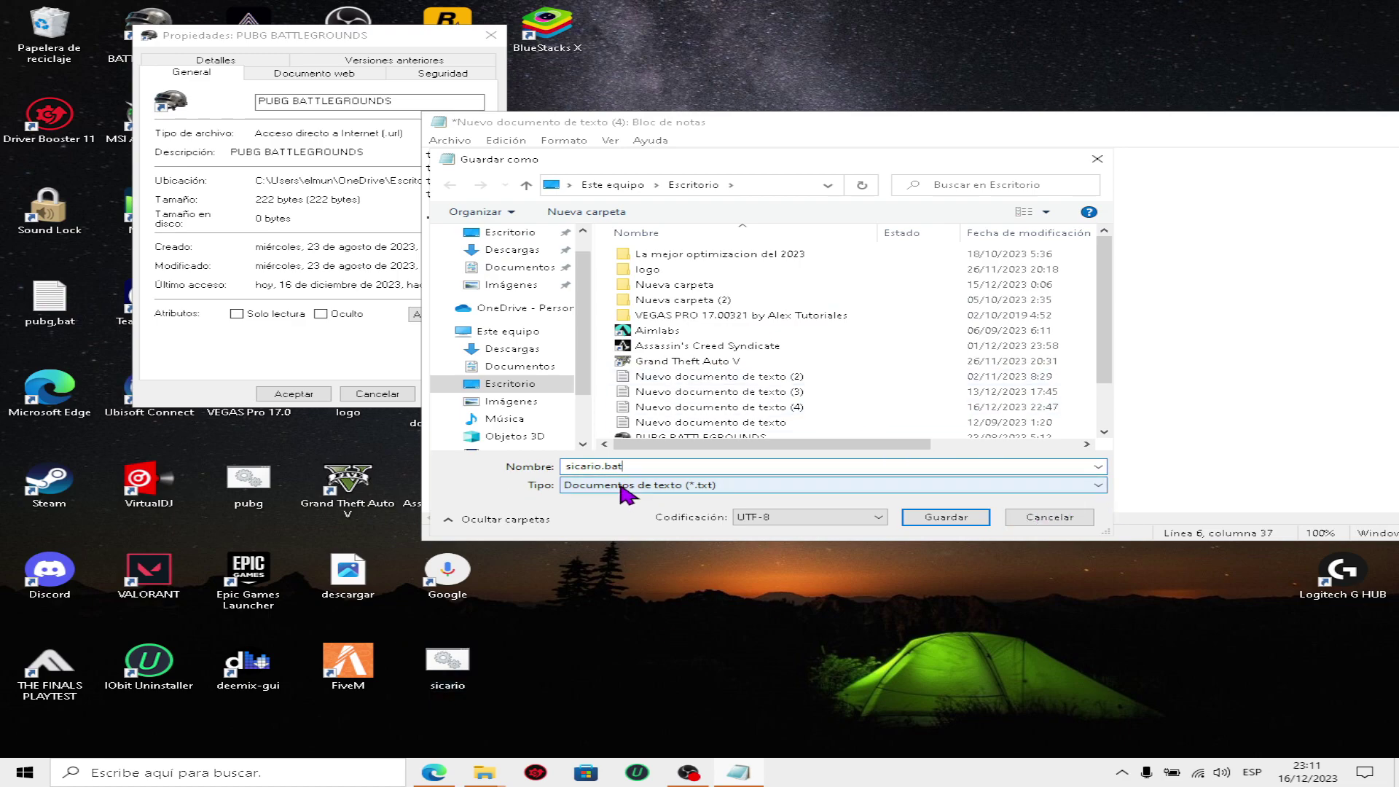
pyautogui.click(1085, 517)
# Step: Minimize the Notepad script and close the PUBG BATTLEGROUNDS shortcut's properties
pyautogui.moveTo(641, 118); pyautogui.dragTo(95, 111)
pyautogui.click(912, 107)
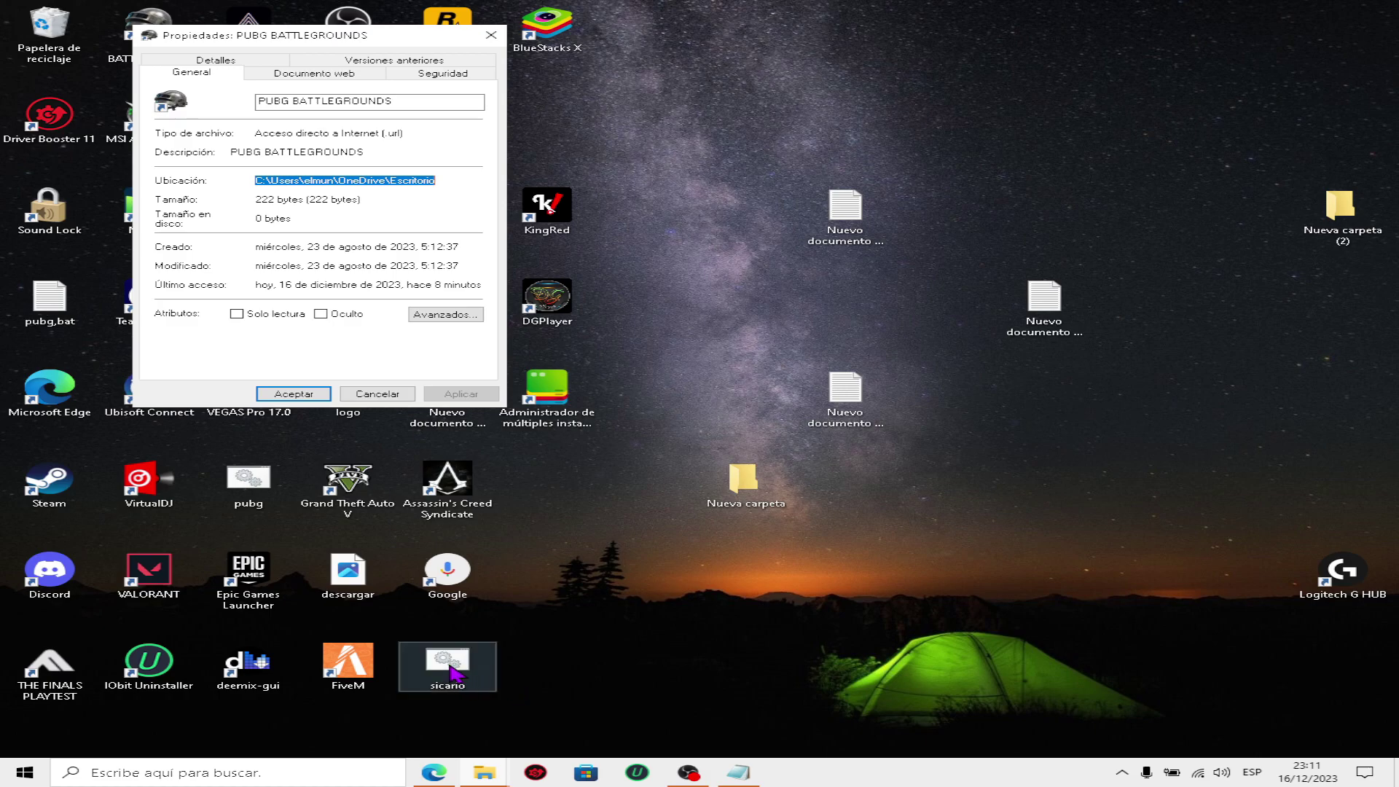
pyautogui.click(496, 31)
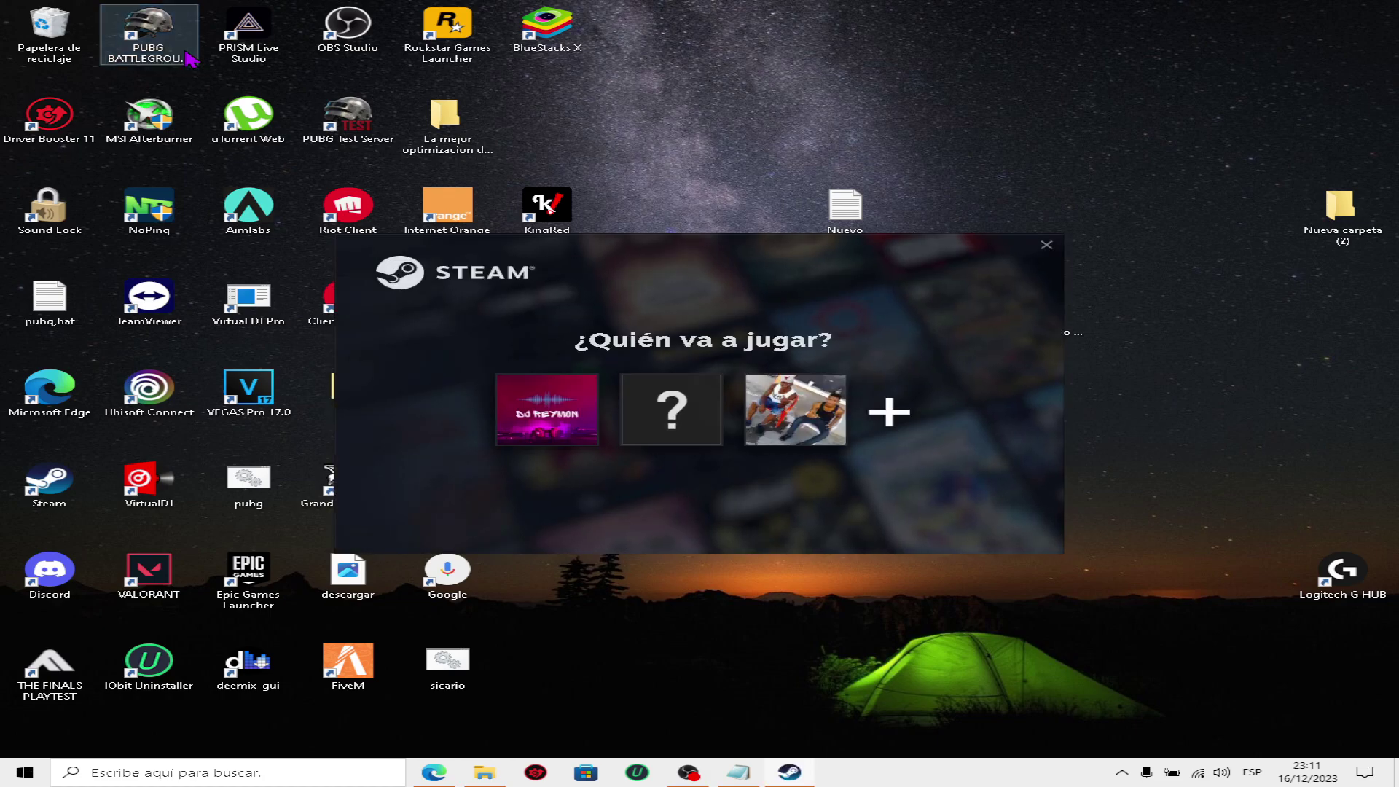
# Step: Choose the first saved account in Steam's player selection and open the game library
pyautogui.click(546, 410)
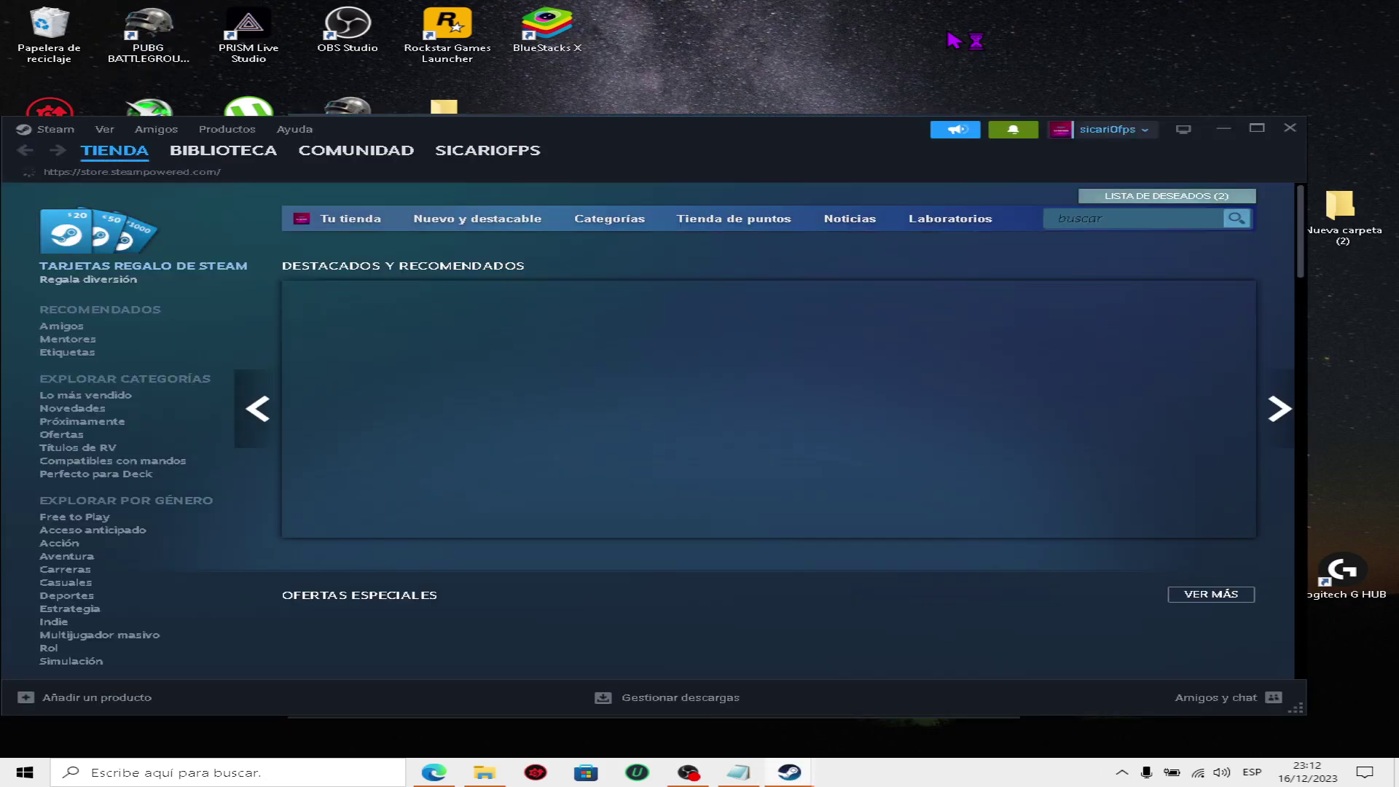
pyautogui.moveTo(218, 174)
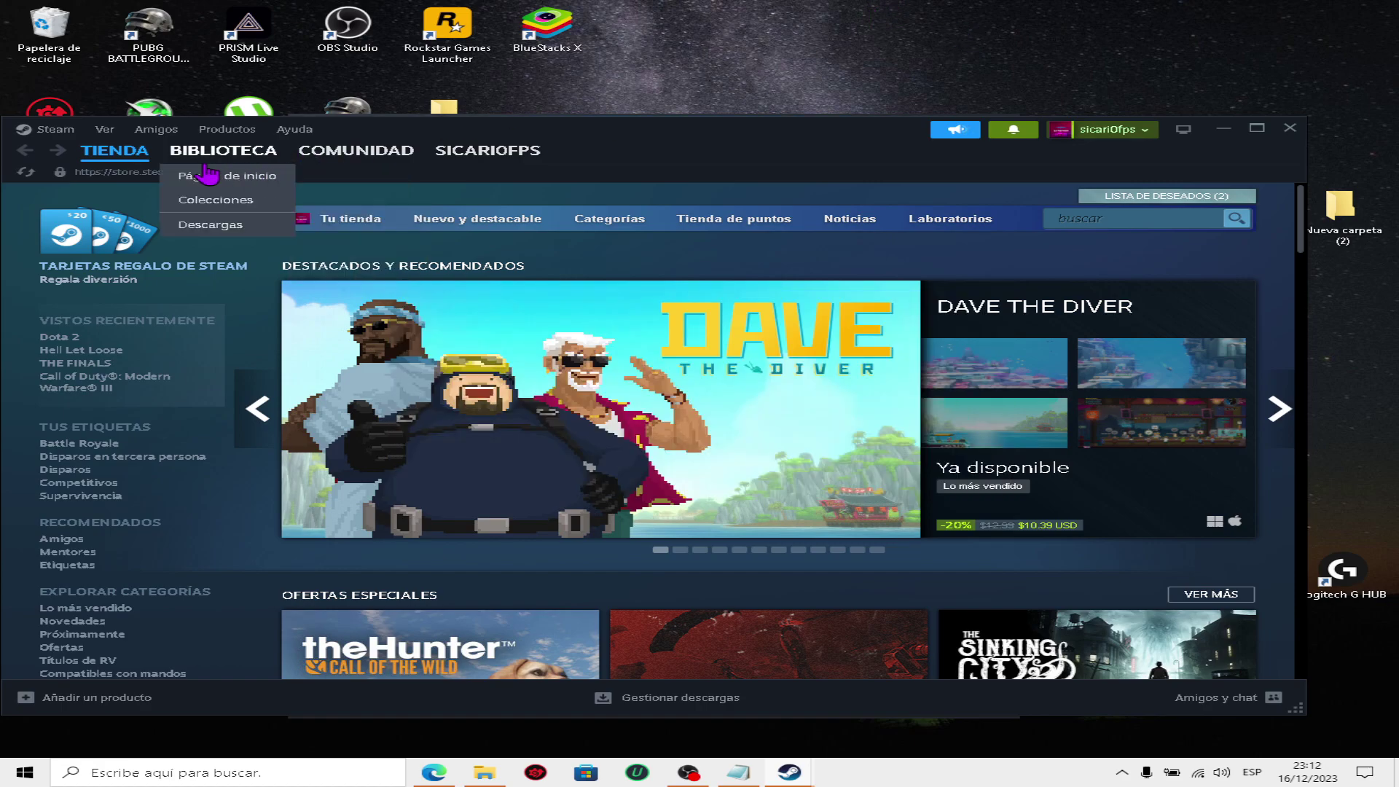
pyautogui.click(240, 155)
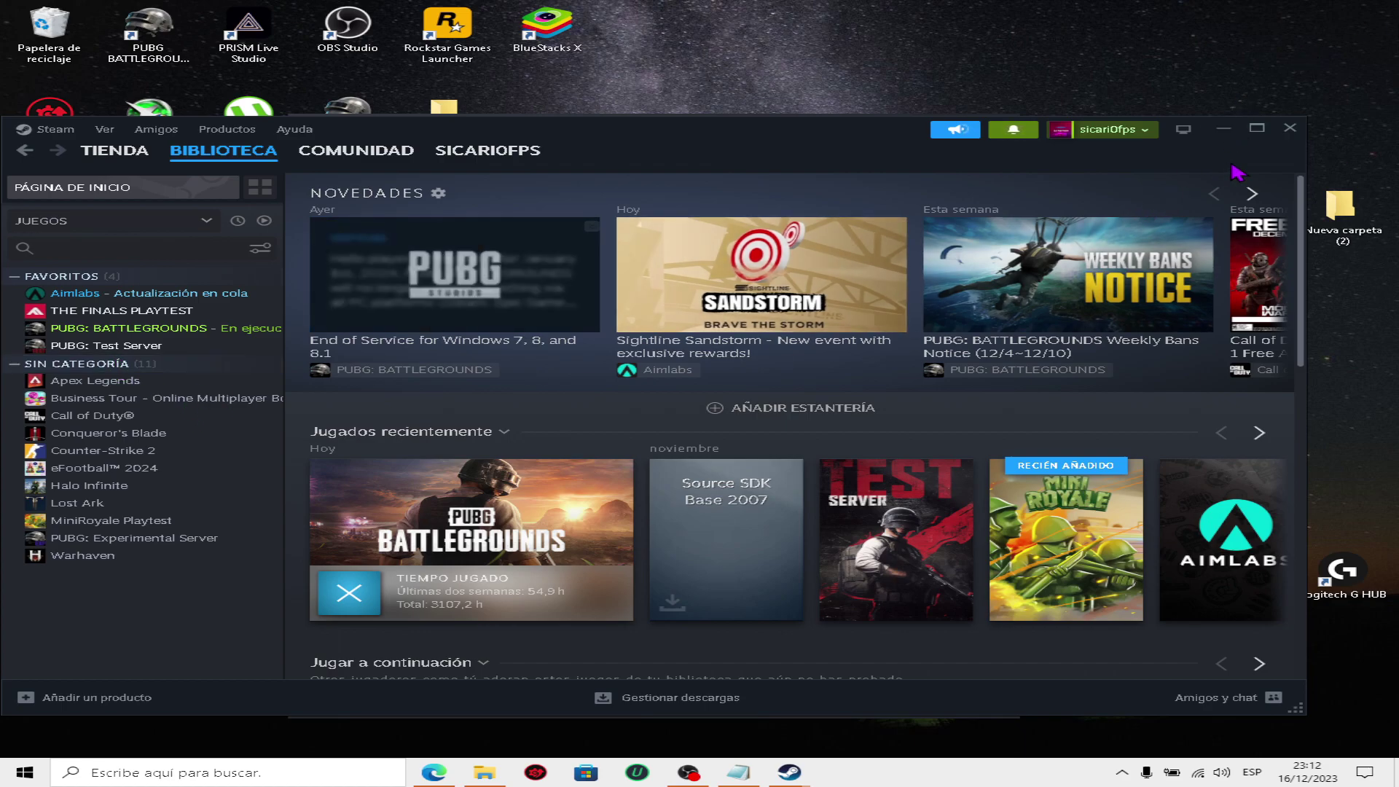
# Step: Minimize the Steam library and close the Dorf Romantik weekend offer window
pyautogui.click(1224, 129)
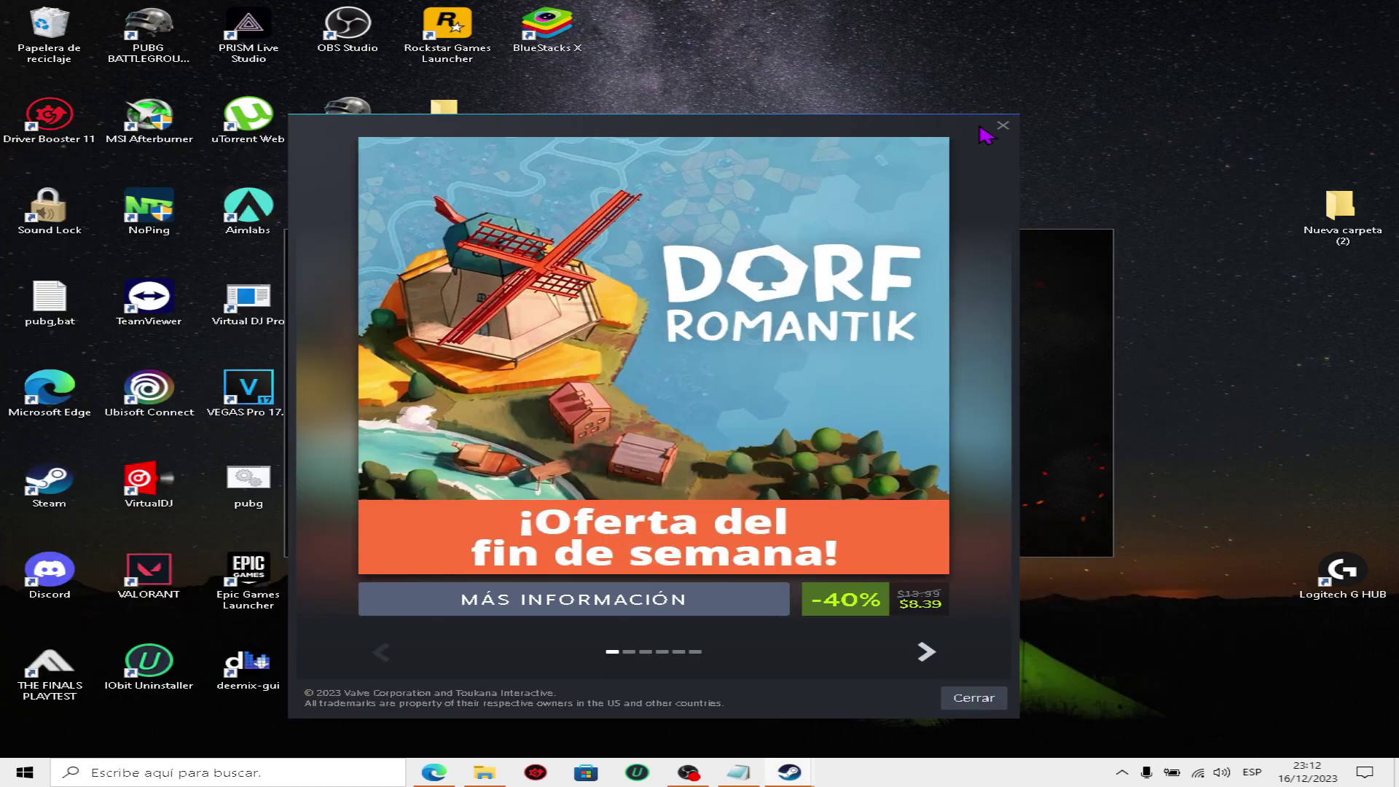
pyautogui.click(1002, 127)
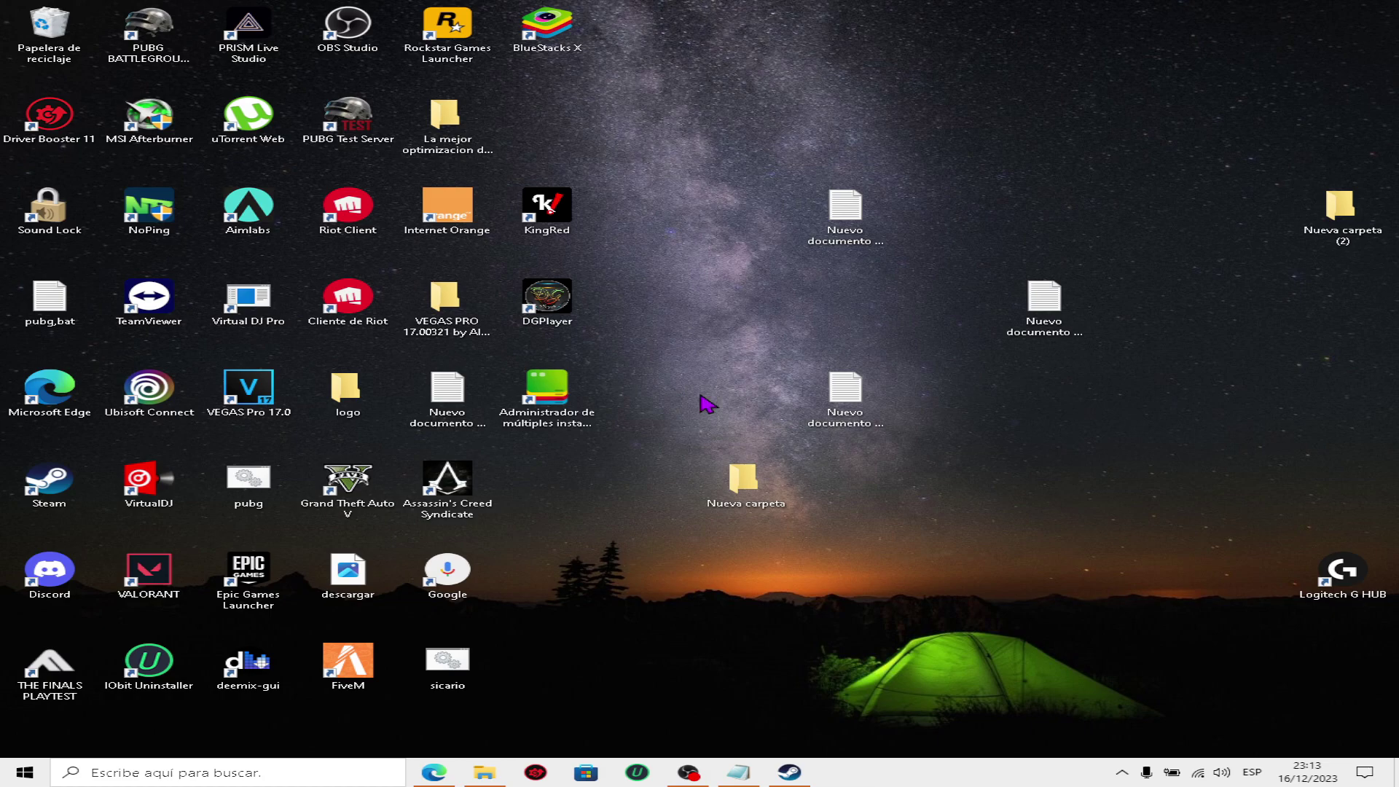
# Step: Run the sicario batch file from the desktop
pyautogui.doubleClick(446, 665)
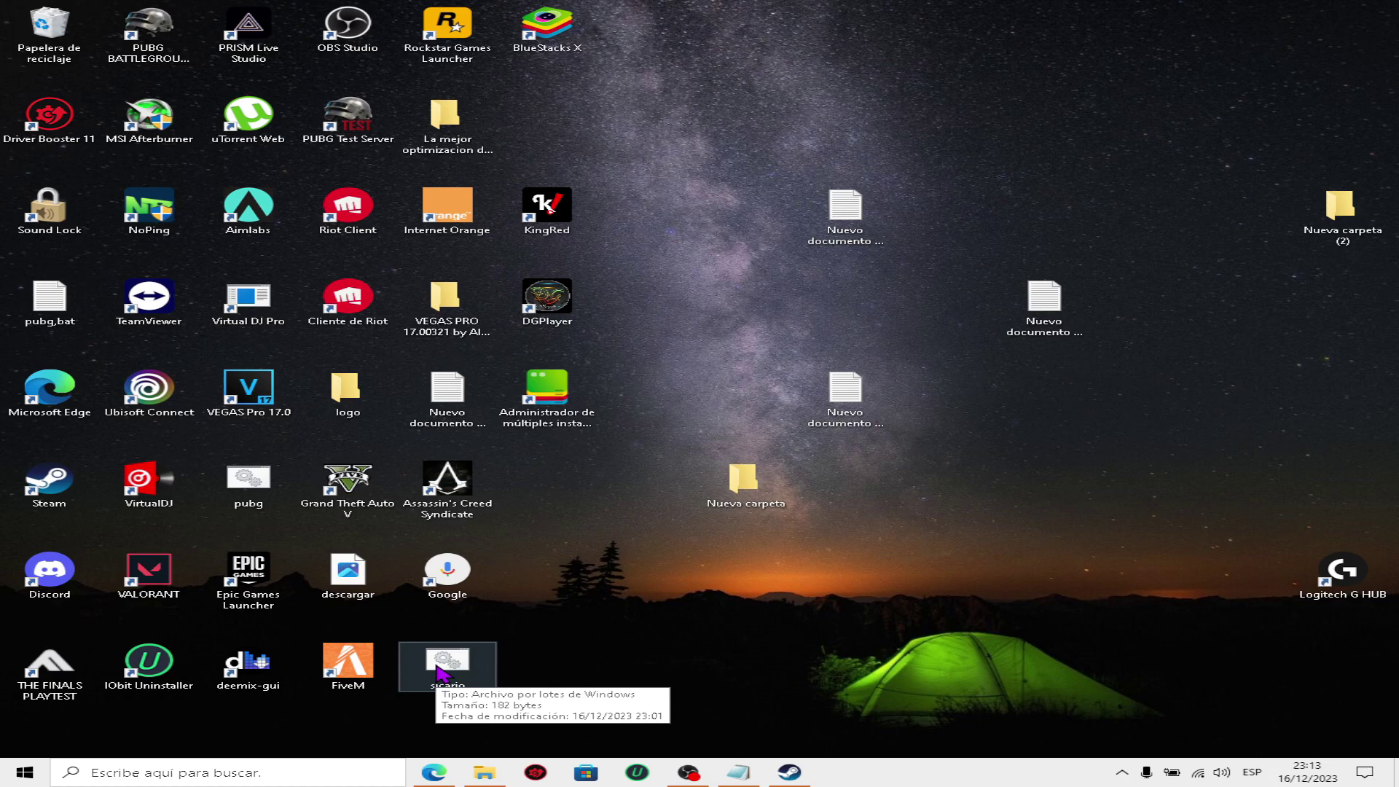
pyautogui.doubleClick(440, 671)
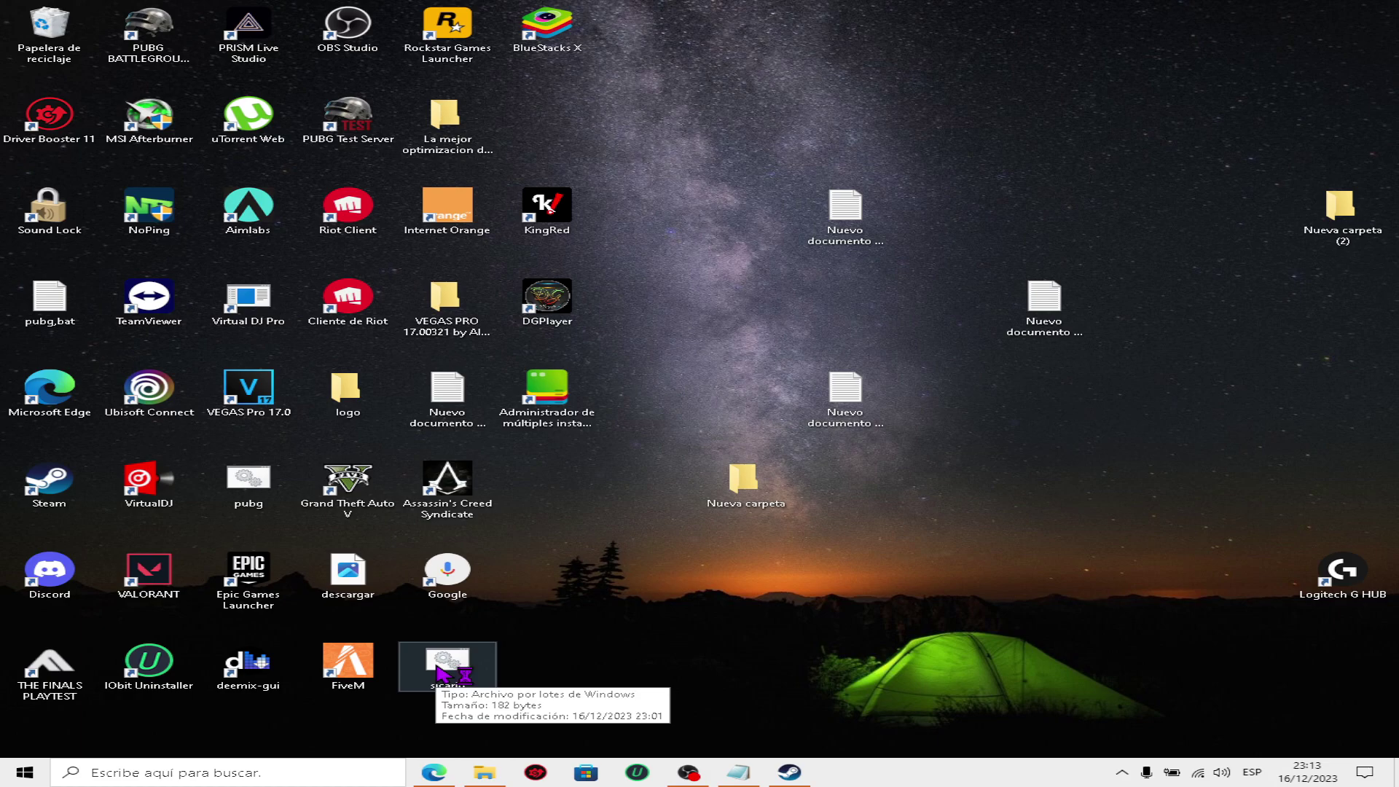